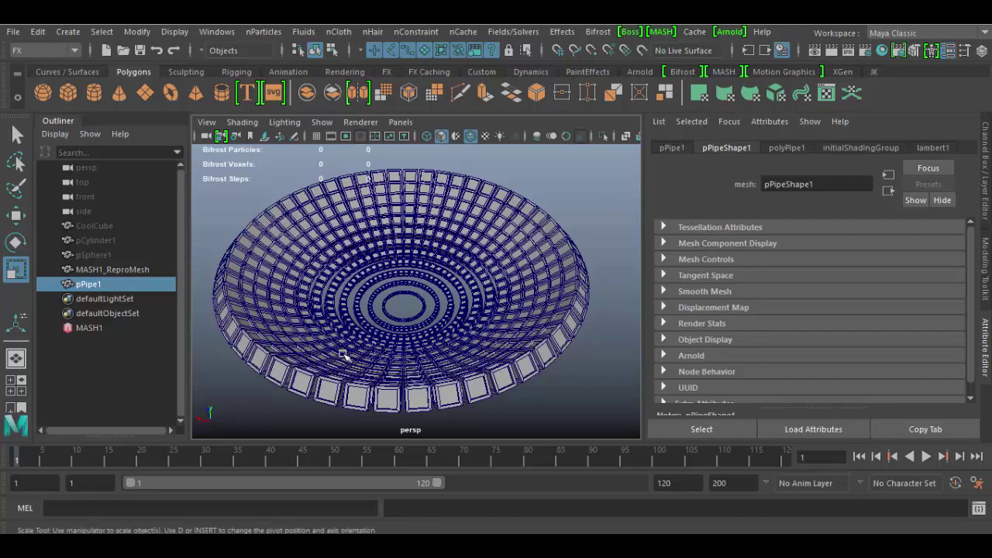
Orbit the perspective view until pPipe1 shows above the MASH bowl of cubes
left_click_drag(345, 355, 436, 326, "alt")
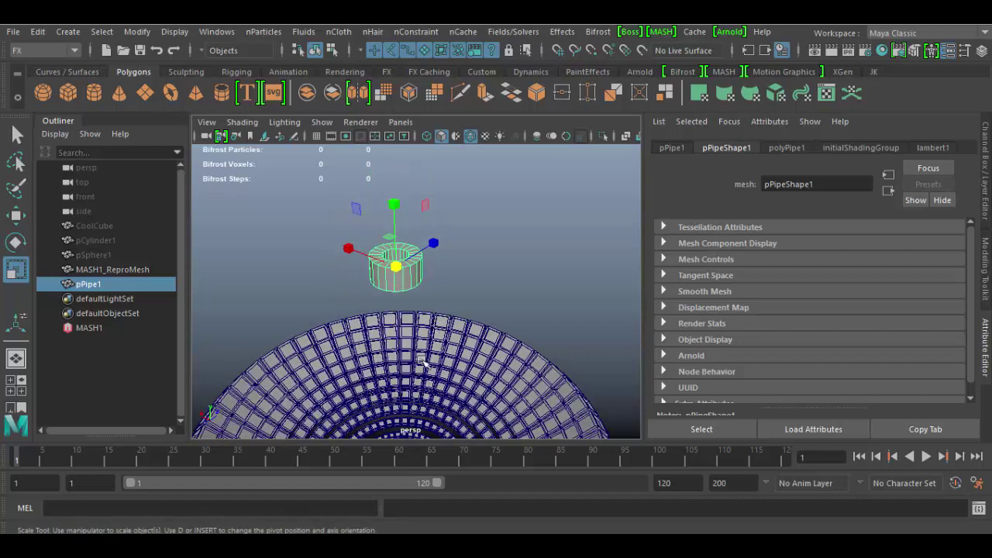
Create a MASH2 network from pPipe1 with Linear distribution, repeating 10 pipes in a row
left_click(395, 266)
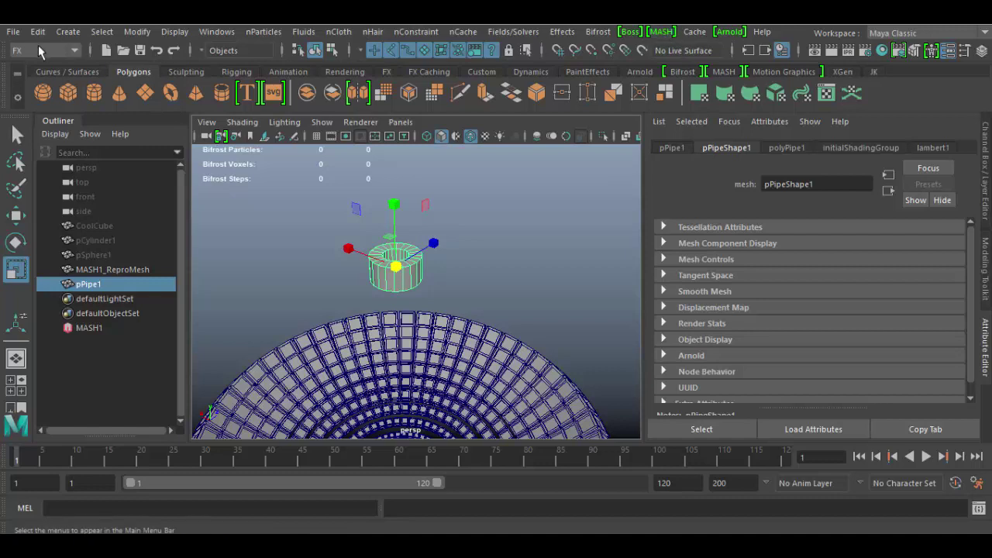
left_click(74, 51)
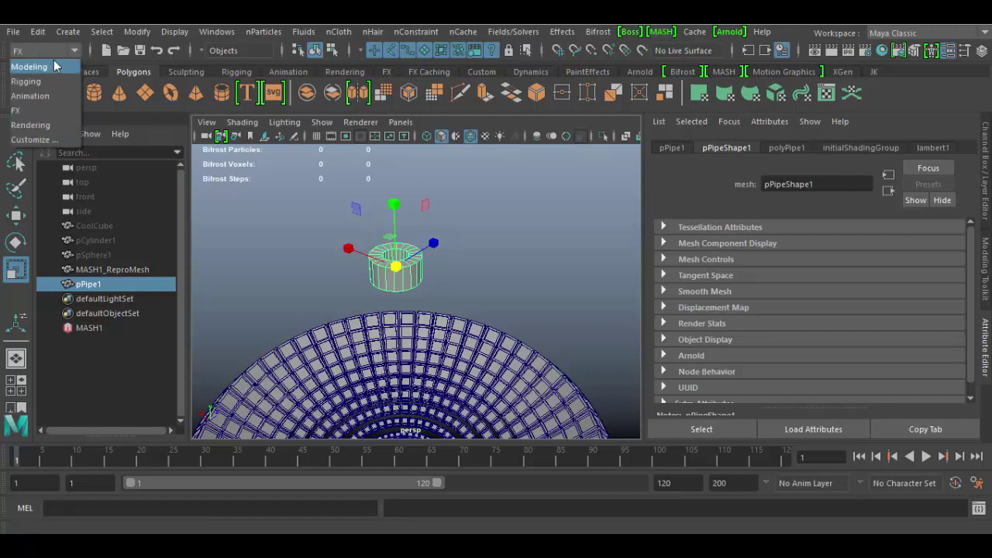
left_click(45, 111)
left_click(669, 37)
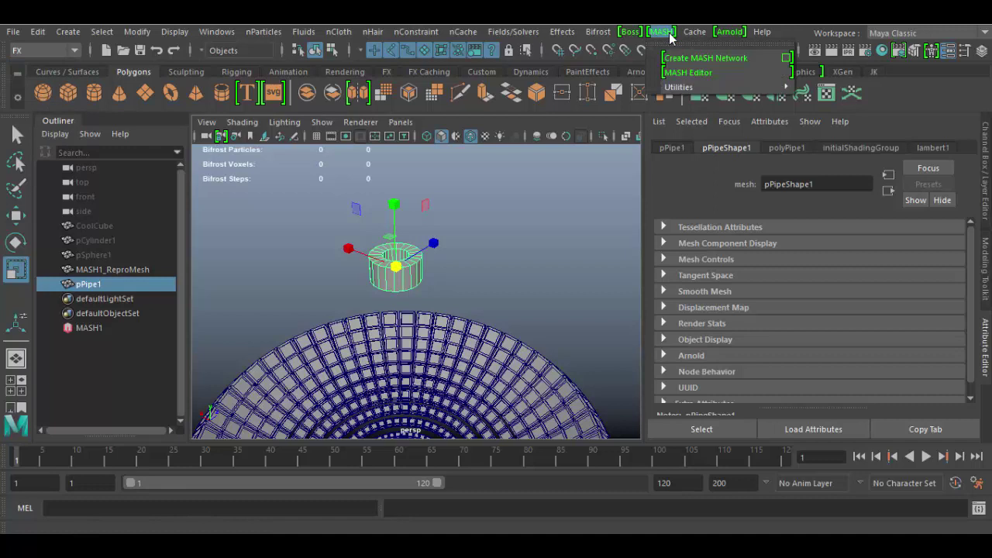
left_click(677, 58)
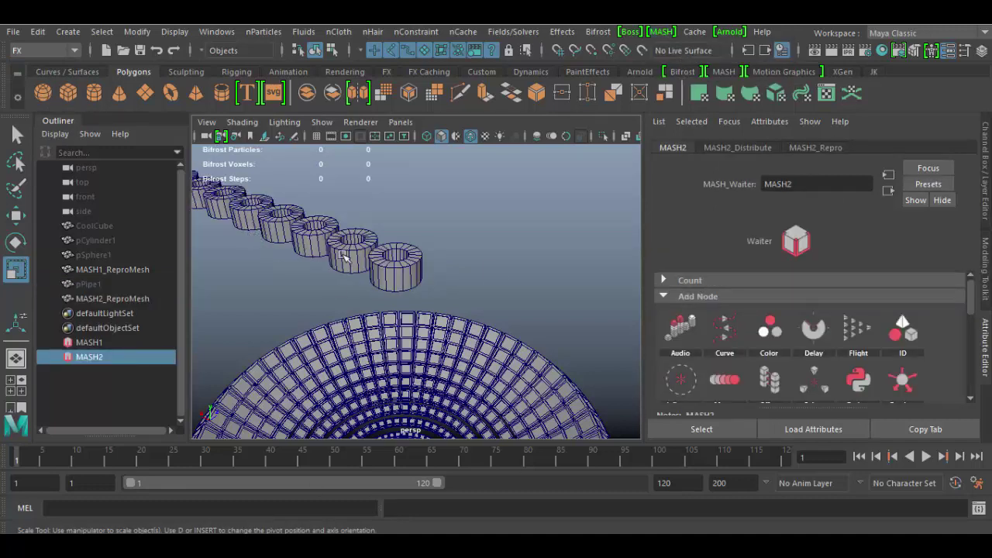
left_click(735, 149)
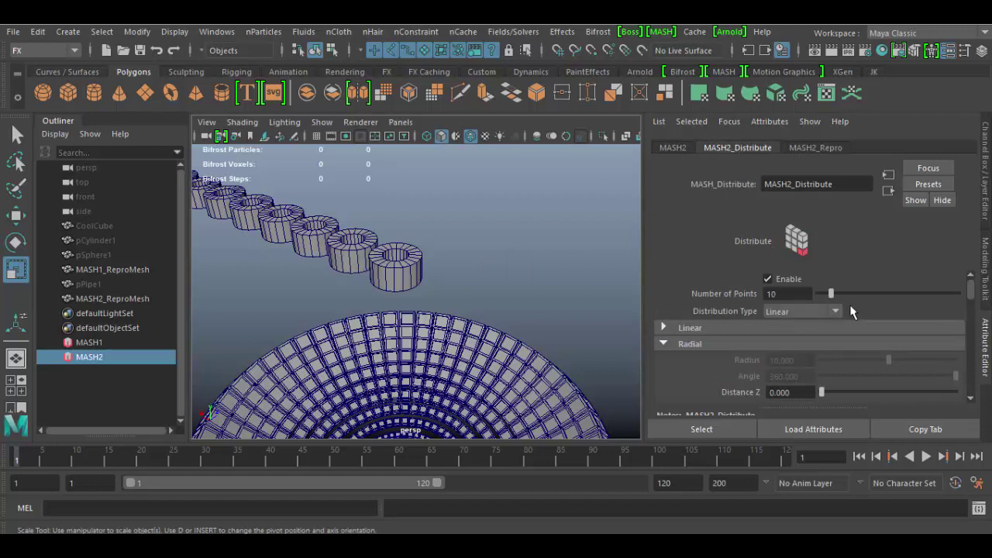
left_click(811, 314)
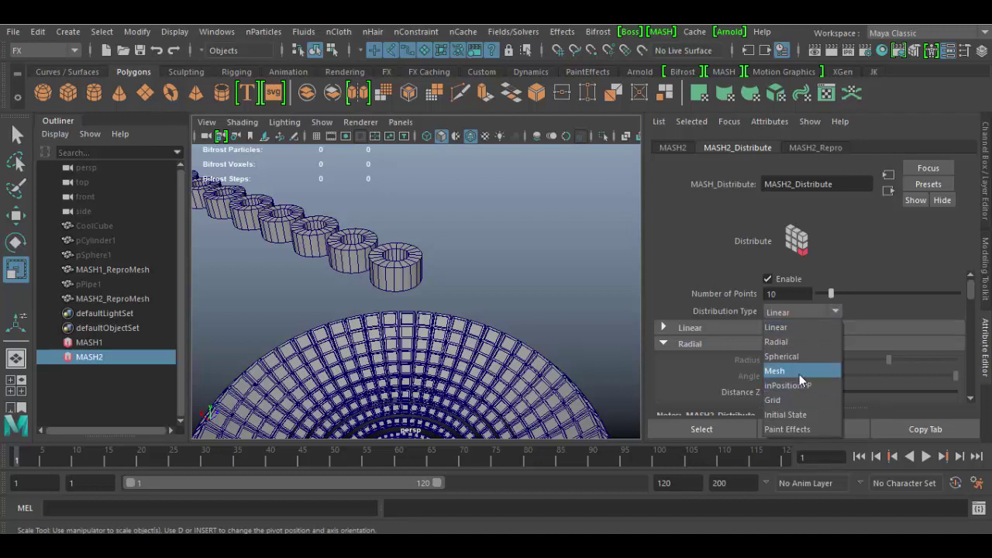
left_click(499, 290)
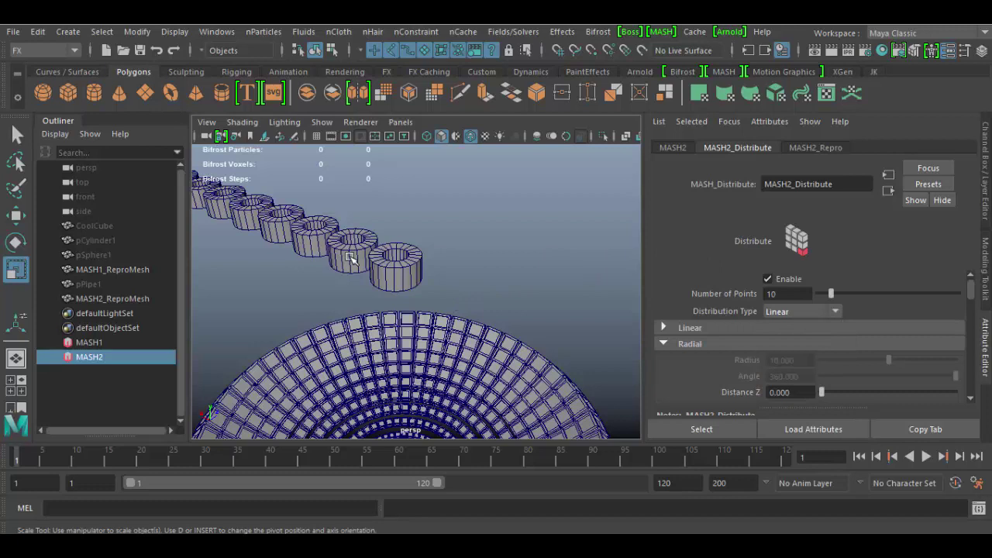
left_click(397, 277)
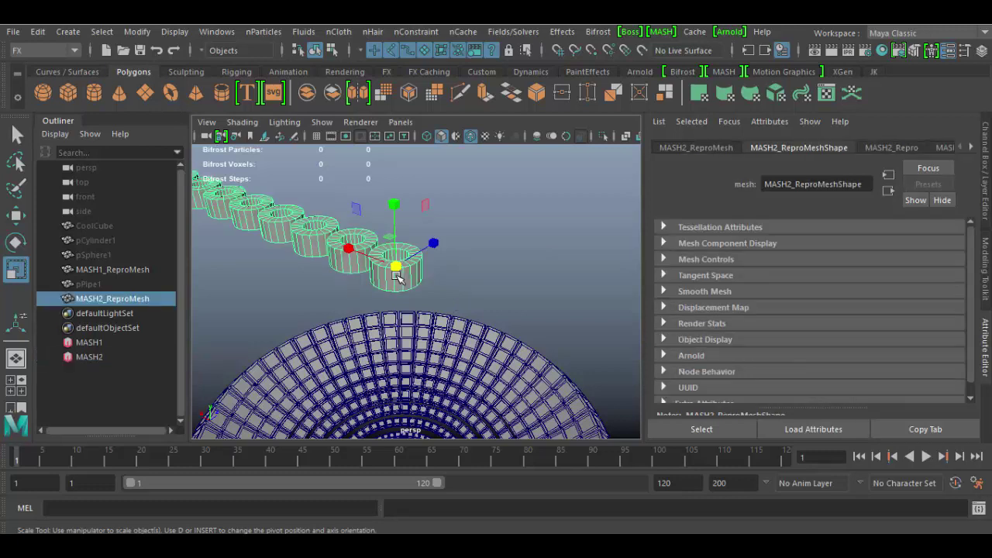
Delete the MASH2 pipe-row network and select the original MASH1 network
key("Delete")
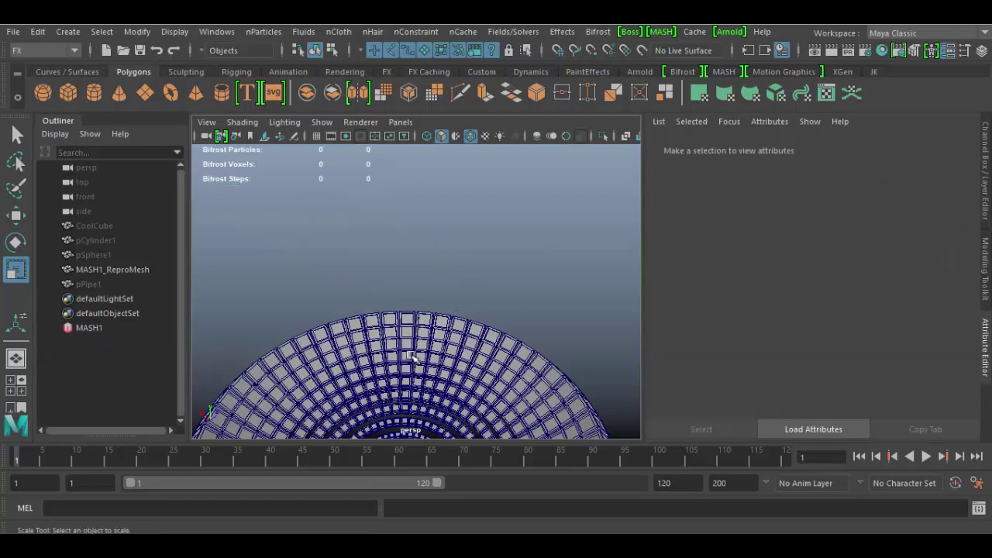
left_click(100, 328)
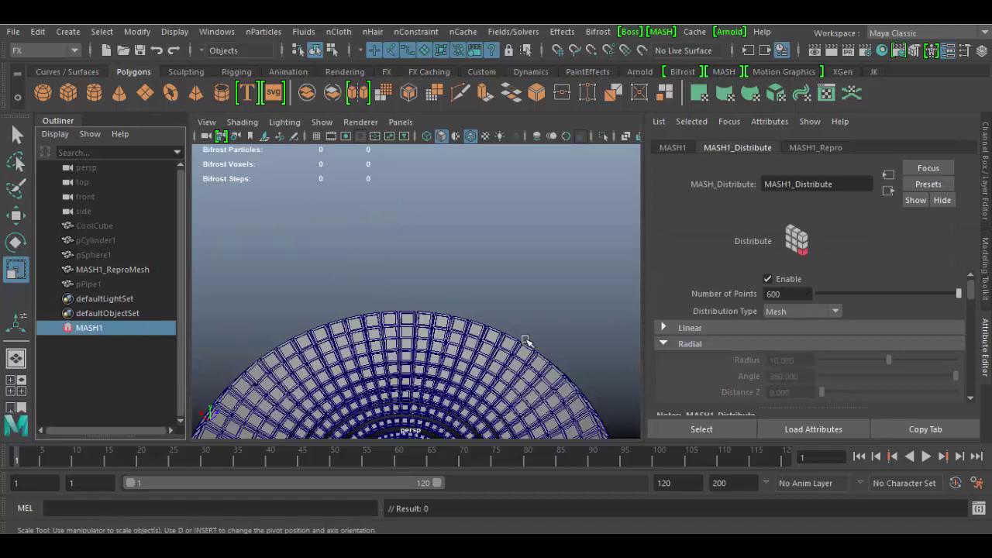
left_click_drag(503, 348, 513, 186, "alt")
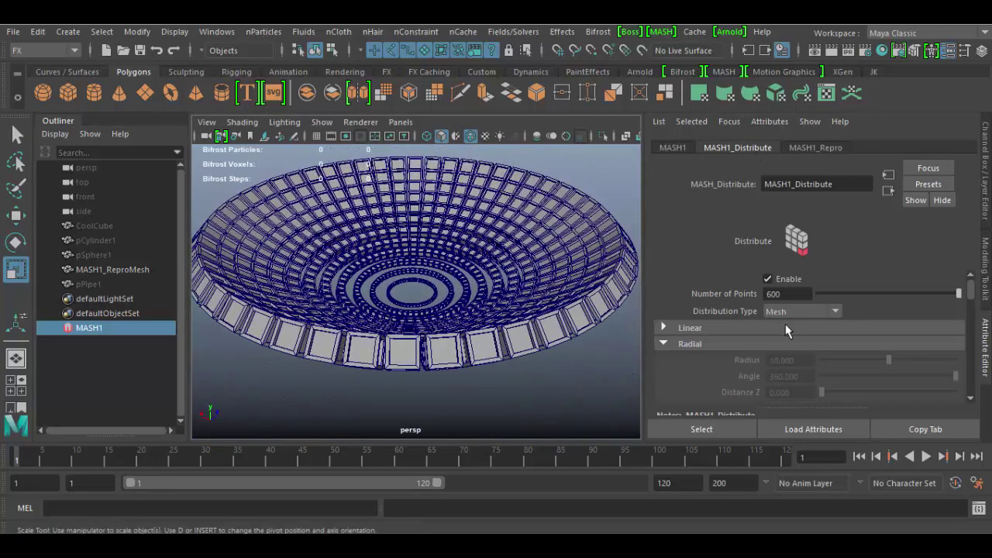
scroll(708, 369, "down", 3)
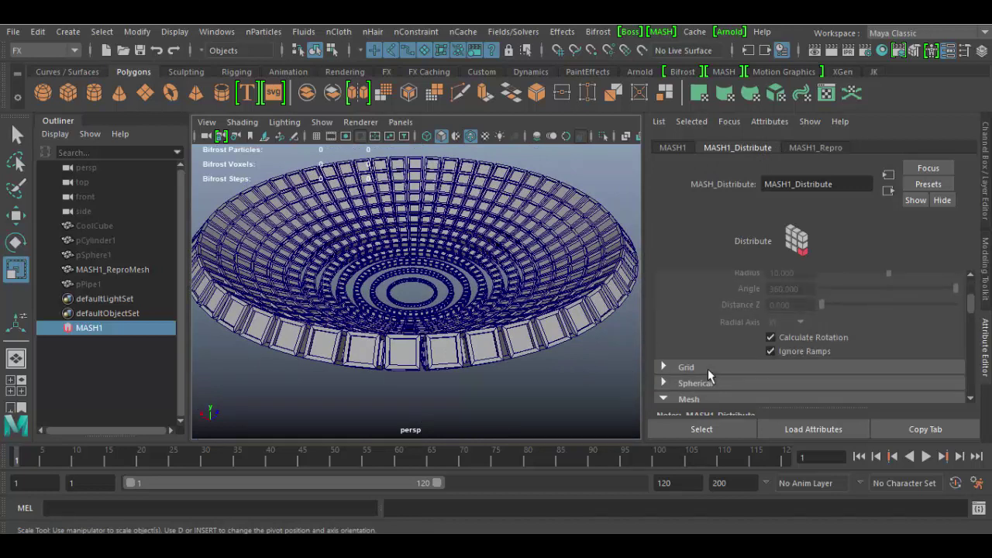
scroll(707, 370, "down", 2)
scroll(778, 379, "down", 2)
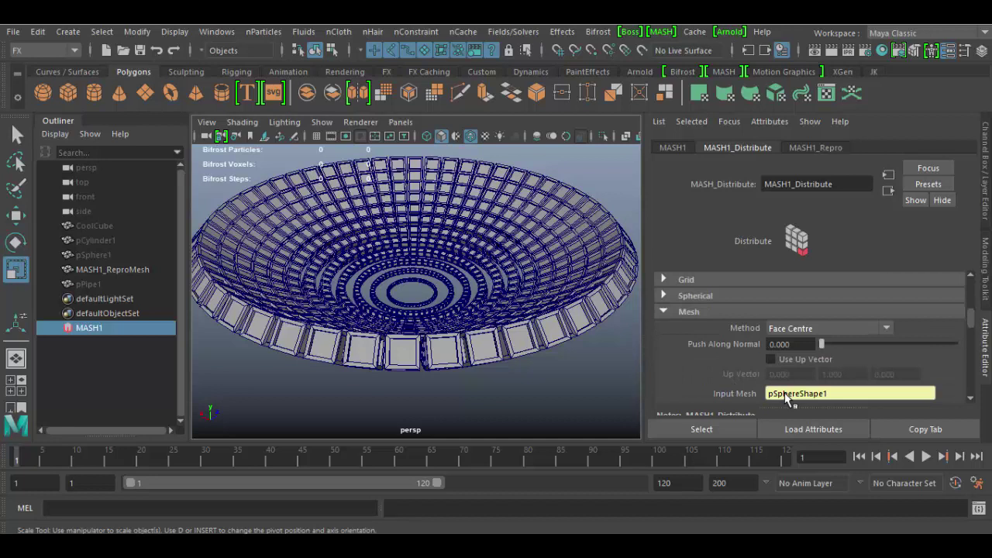
Orbit and dolly in to frame the bowl of 600 cubes up close
scroll(833, 337, "up", 3)
scroll(869, 321, "up", 2)
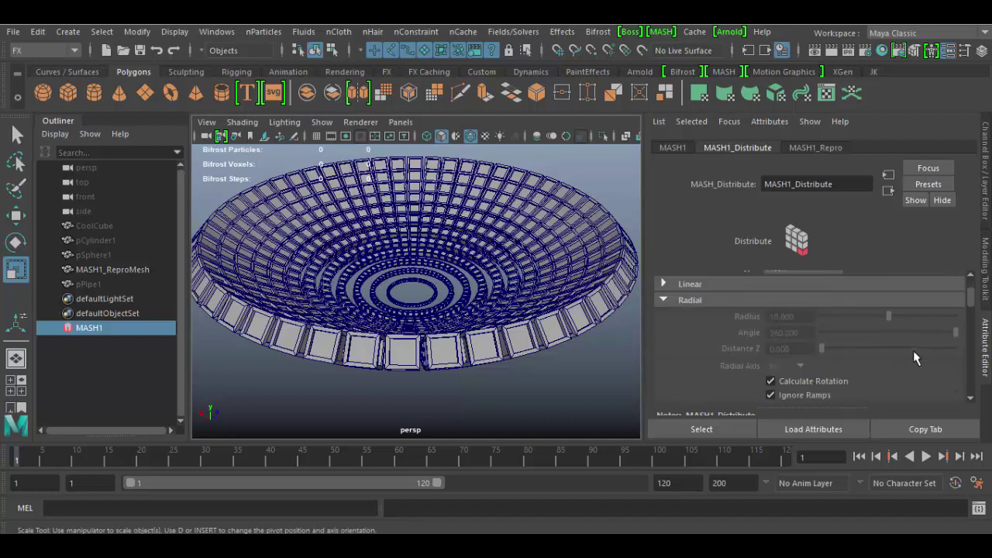
scroll(914, 357, "down", 5)
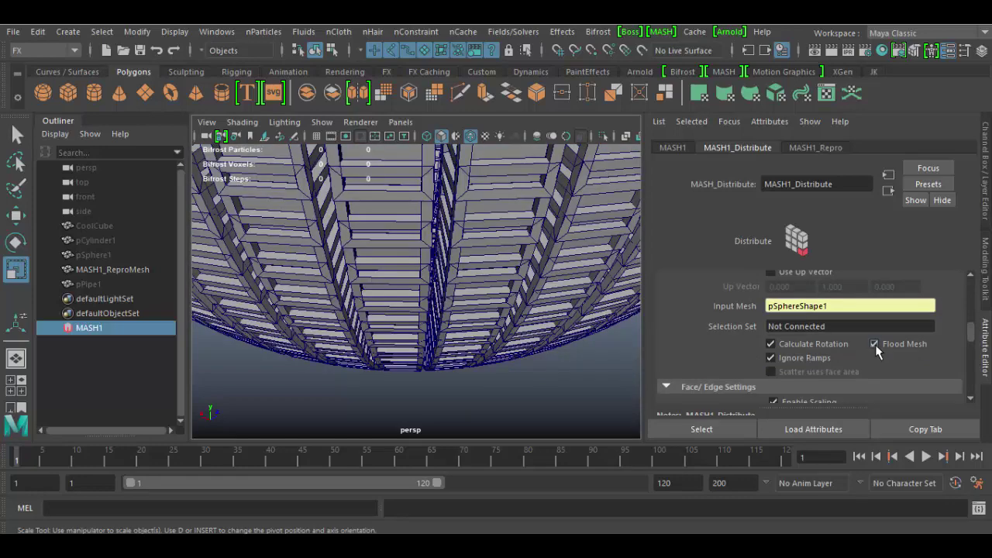
scroll(491, 339, "up", 1)
scroll(492, 339, "down", 5)
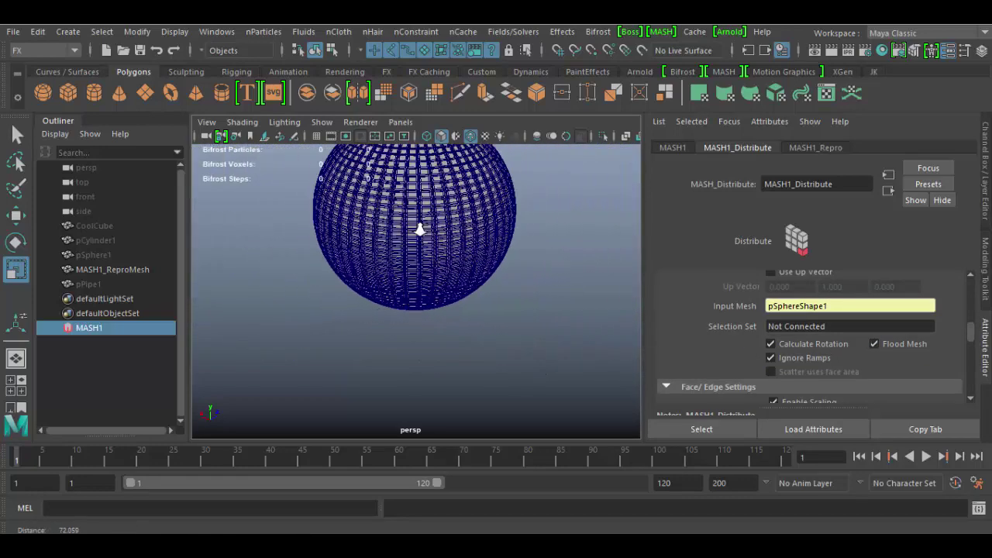
left_click_drag(421, 228, 404, 346, "alt")
scroll(411, 347, "up", 4)
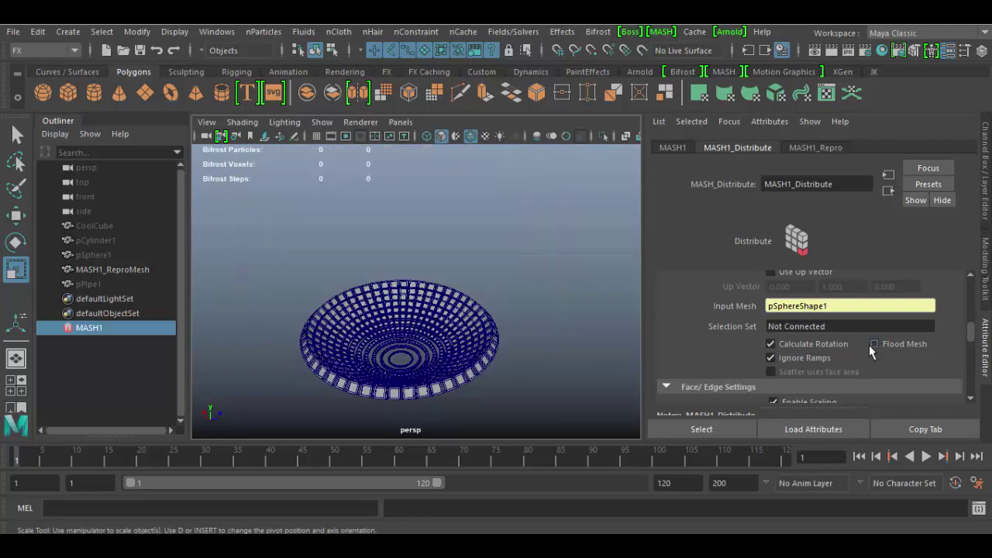
scroll(819, 302, "up", 6)
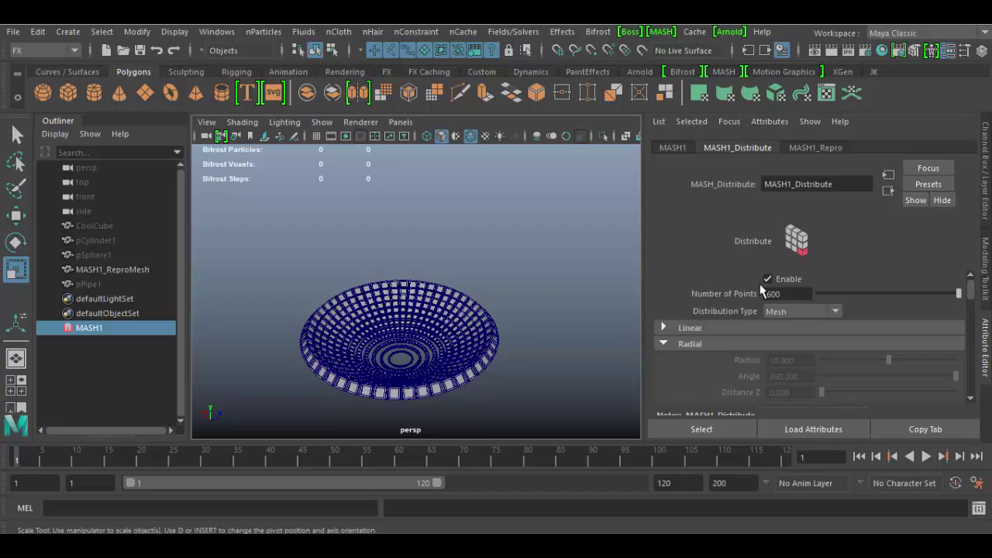
left_click_drag(443, 302, 514, 362, "alt")
scroll(473, 375, "up", 3)
right_click_drag(514, 362, 527, 379, "alt")
Add a Random node to MASH1, giving Position X, Y and Z offsets of 1.0
left_click(673, 148)
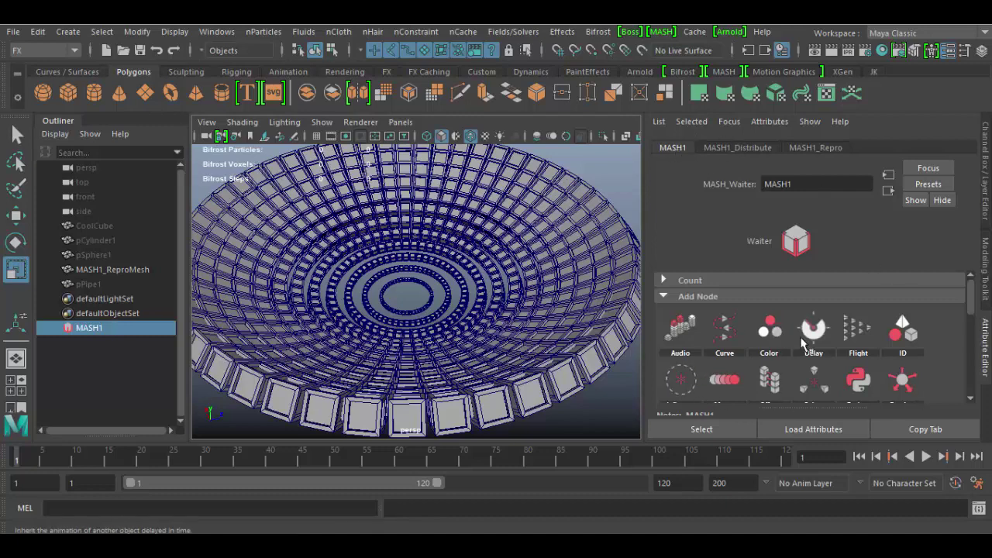
scroll(892, 341, "down", 2)
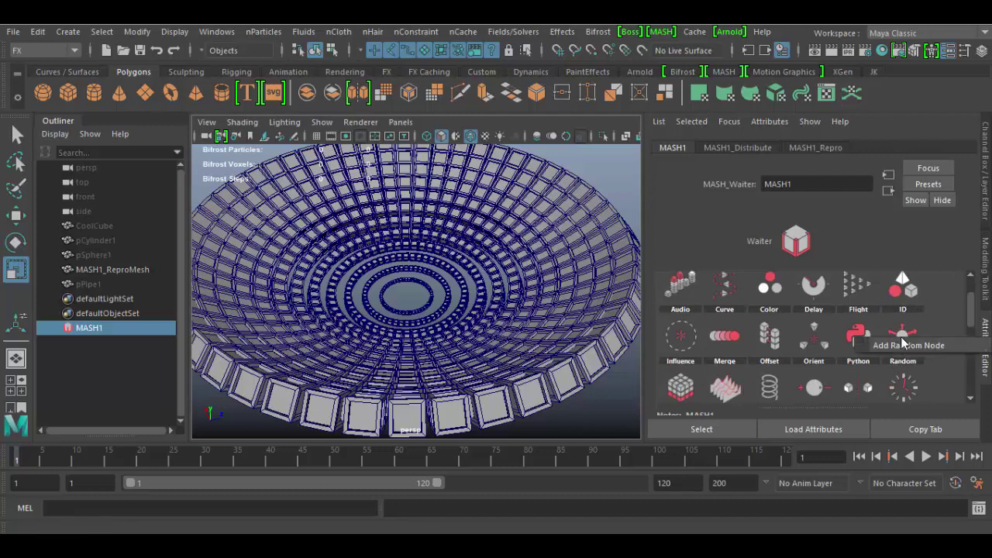
left_click(904, 349)
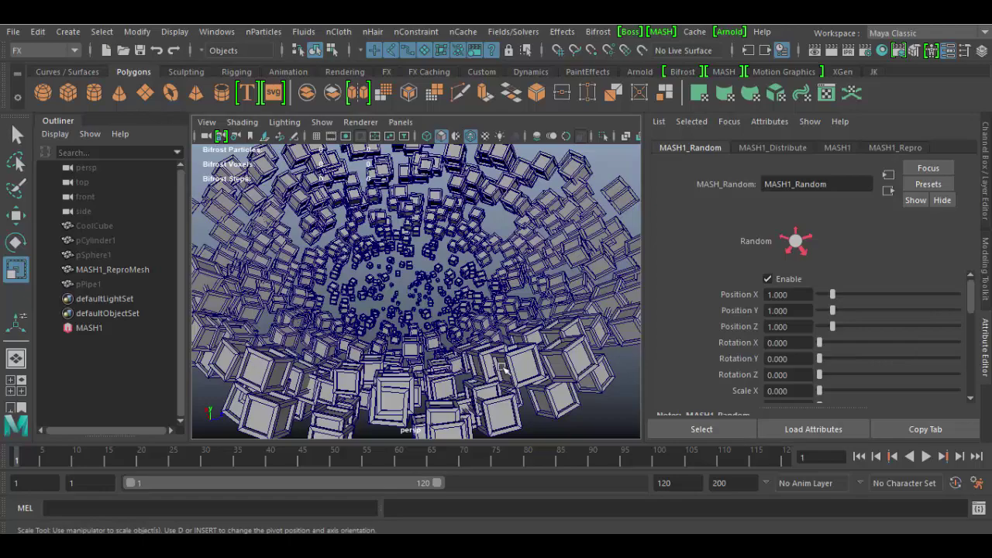
left_click_drag(504, 369, 401, 376, "alt")
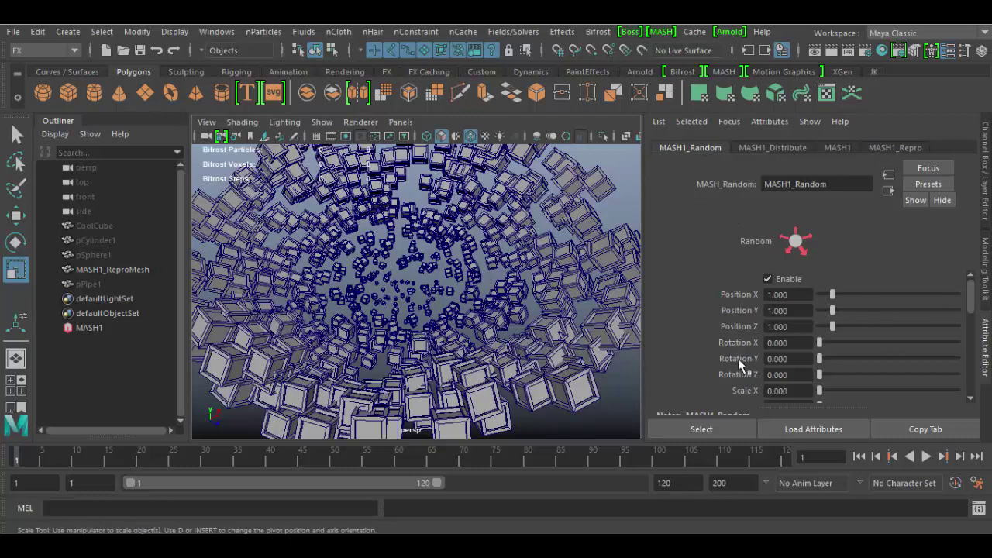
scroll(712, 357, "down", 5)
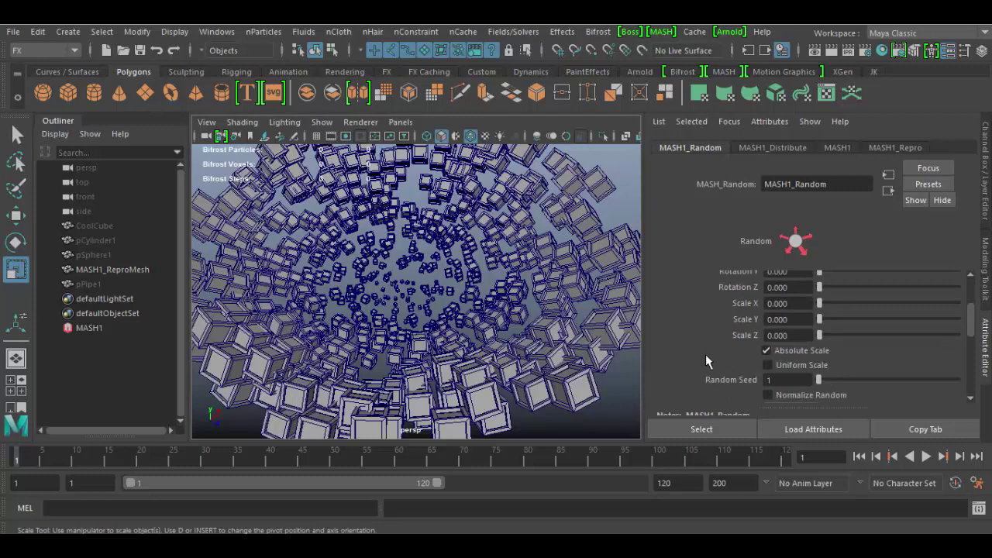
scroll(701, 355, "up", 5)
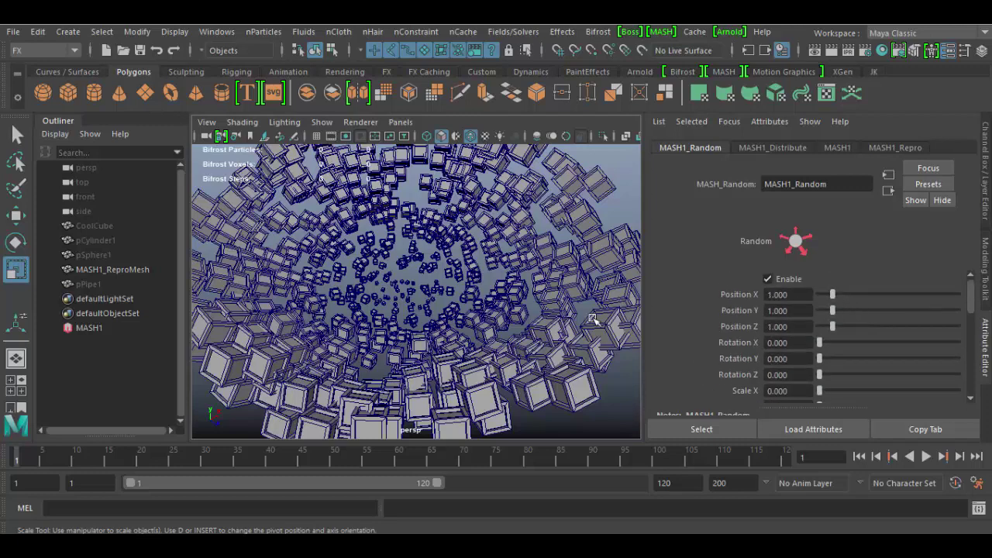
scroll(552, 364, "down", 5)
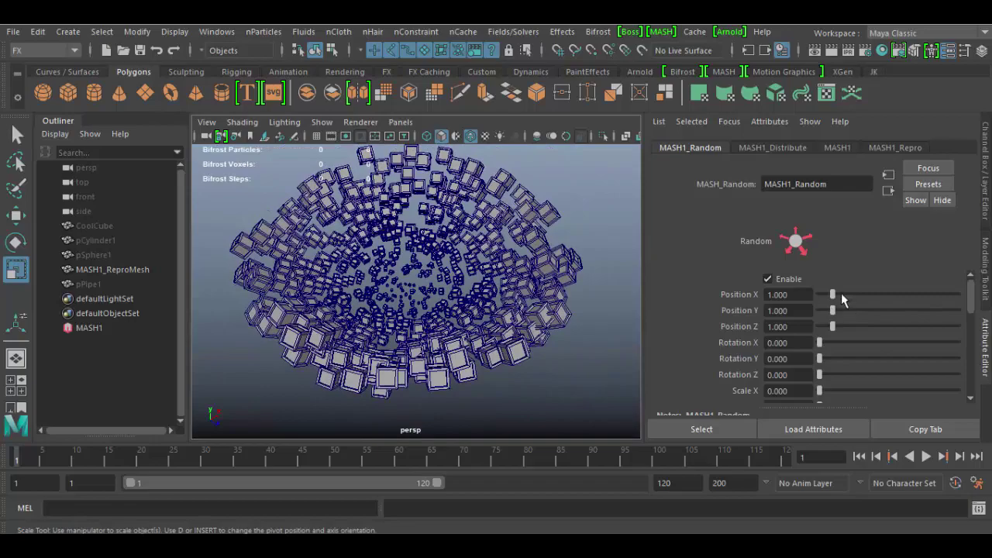
Set Random position to X 0.798, Y 0.319, Z 0, add height variation, and change the seed
left_click_drag(837, 299, 801, 371)
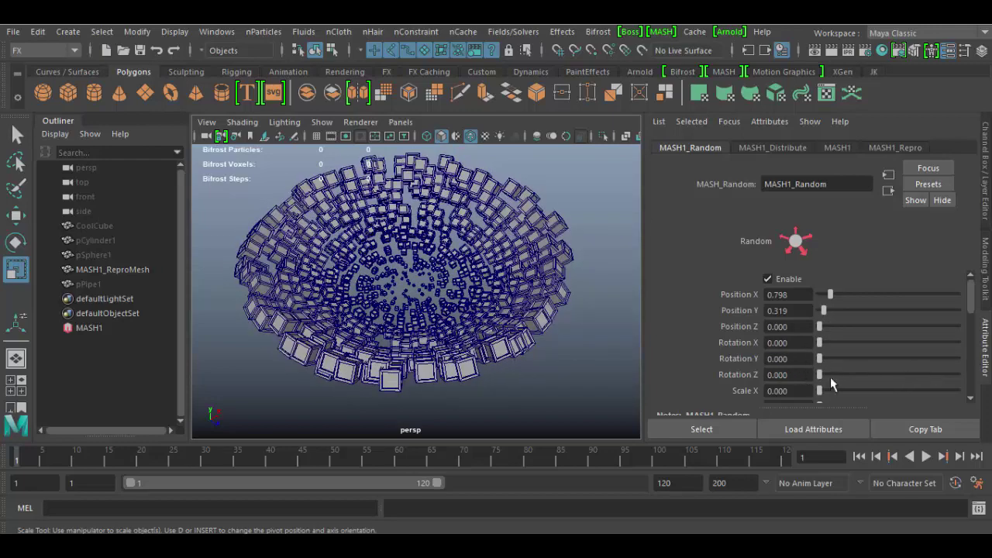
scroll(821, 357, "down", 3)
mouse_move(818, 319)
left_mouse_down()
mouse_move(907, 323)
mouse_move(788, 321)
mouse_move(865, 304)
mouse_move(886, 308)
mouse_move(826, 322)
mouse_move(879, 336)
mouse_move(801, 336)
mouse_move(939, 339)
mouse_move(780, 338)
left_mouse_up()
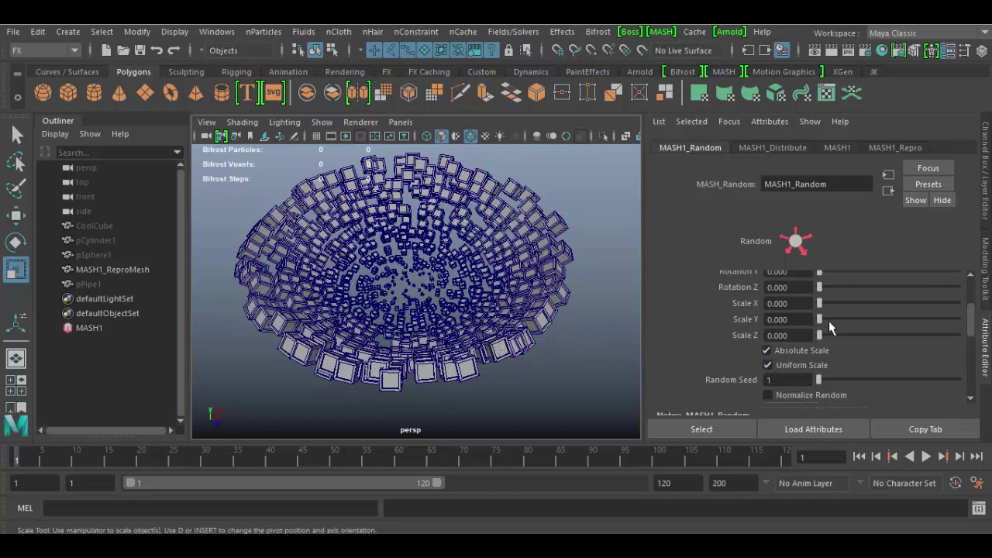
mouse_move(819, 320)
left_mouse_down()
mouse_move(902, 324)
mouse_move(805, 320)
left_mouse_up()
mouse_move(819, 380)
left_mouse_down()
mouse_move(915, 381)
mouse_move(804, 382)
left_mouse_up()
scroll(877, 341, "down", 3)
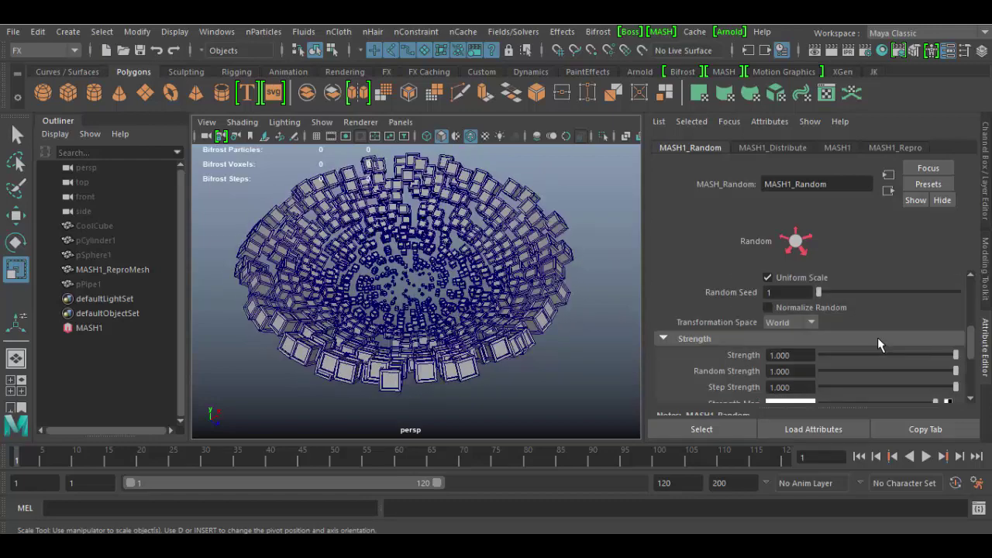
scroll(876, 338, "down", 2)
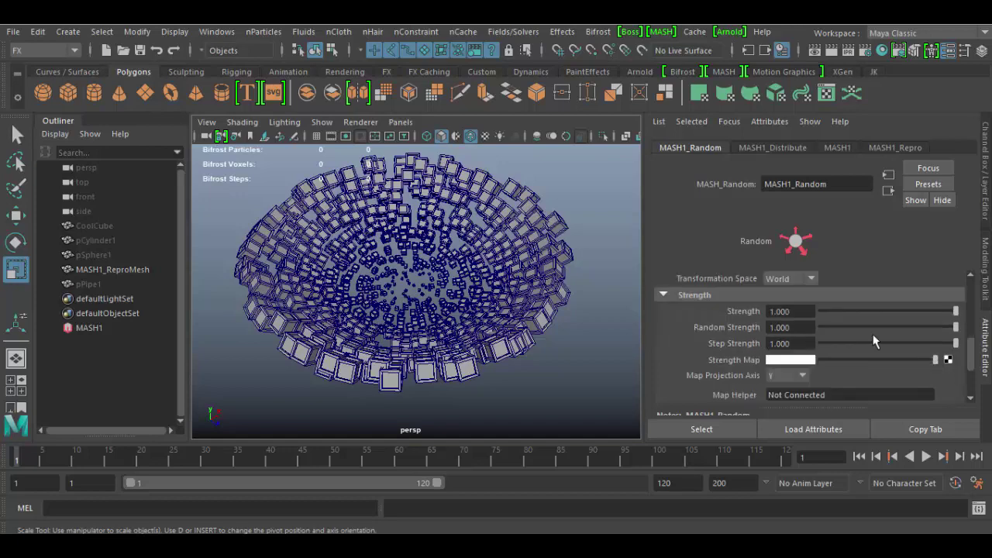
left_click_drag(955, 311, 990, 312)
left_click_drag(956, 345, 984, 346)
scroll(913, 348, "down", 3)
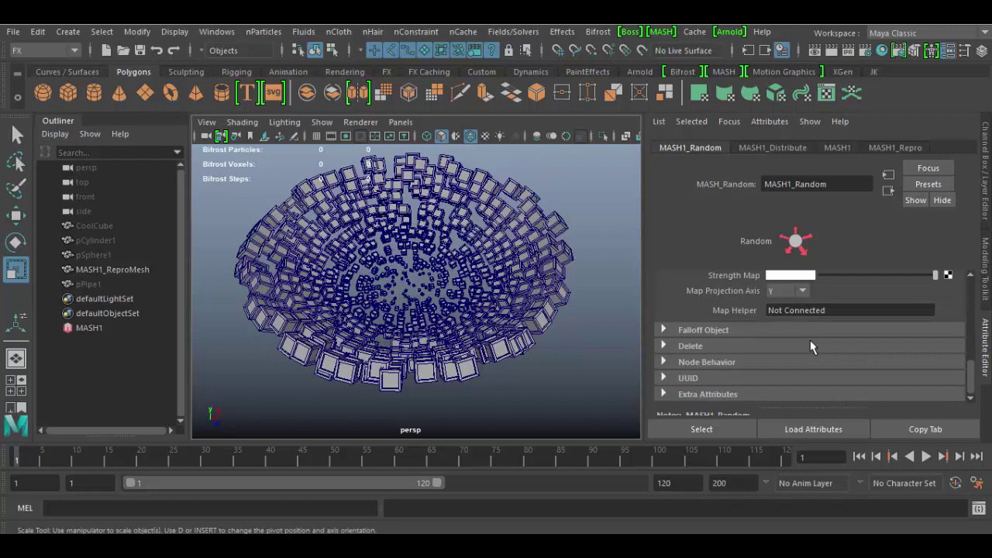
scroll(814, 343, "up", 5)
scroll(784, 336, "up", 3)
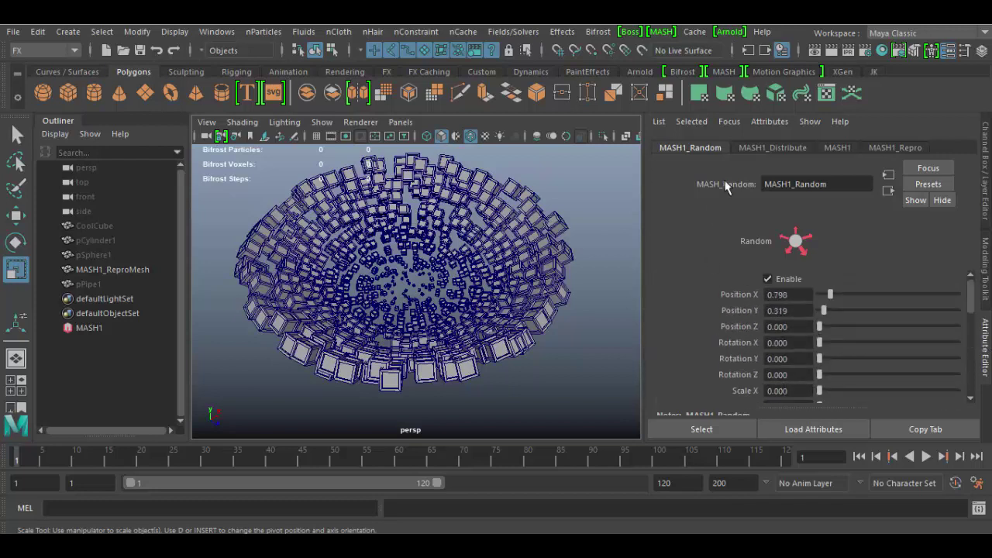
left_click(804, 151)
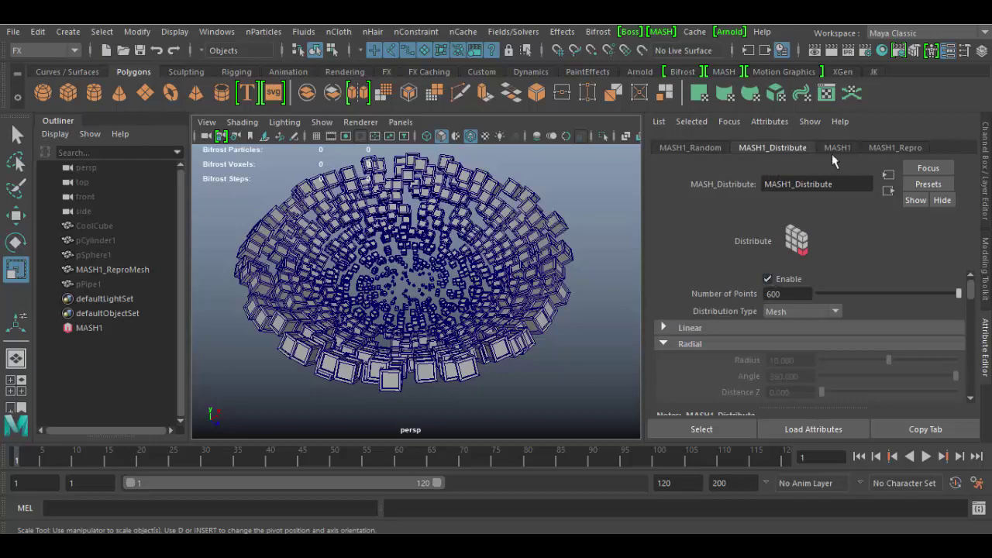
left_click(690, 148)
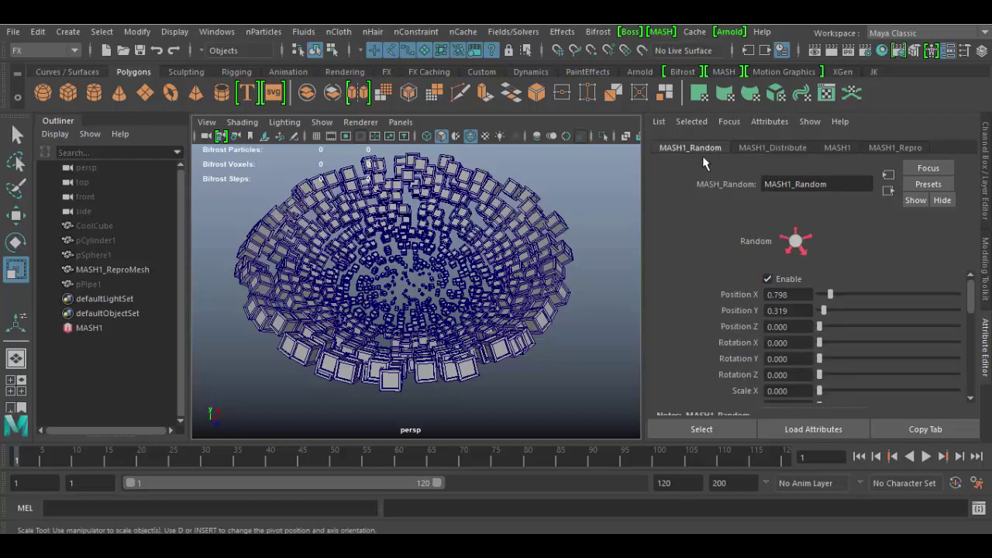
left_click_drag(571, 362, 392, 287, "alt")
left_click(768, 279)
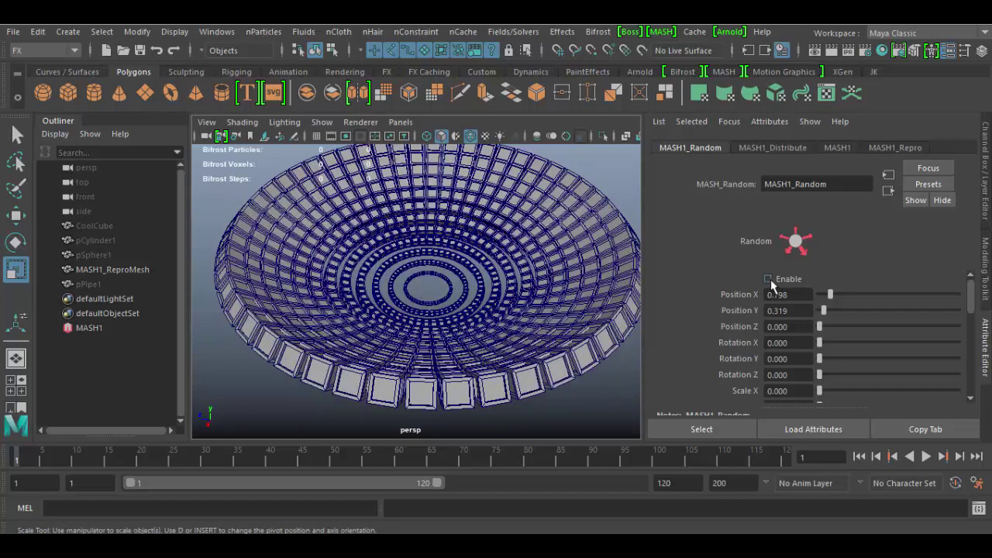
left_click(771, 281)
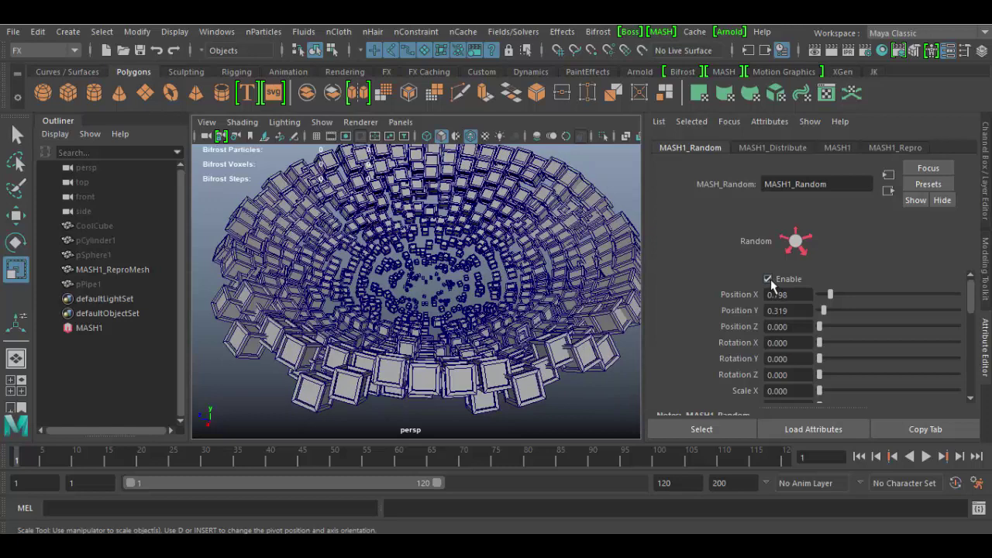